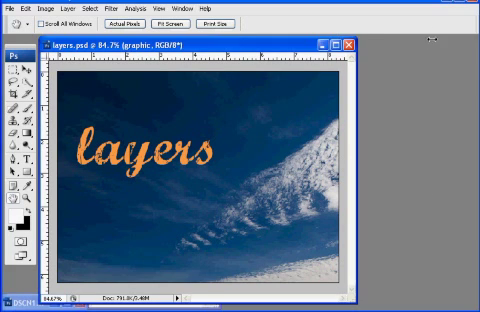
Show the Navigator, Color and Layers panels, then reselect the graphic layer
key("shift+Tab")
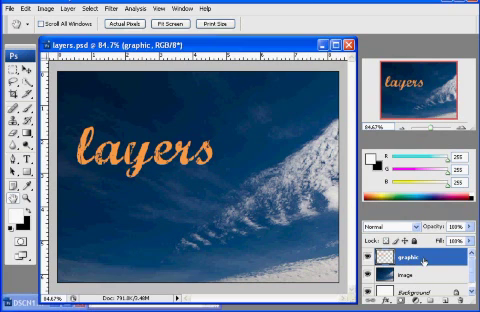
left_click(425, 272)
left_click(425, 258)
Nudge and drag the orange 'layers' text down-right over the sky, then go to the snowy tree photo
left_click(27, 69)
key("shift+Up")
key("shift+Right")
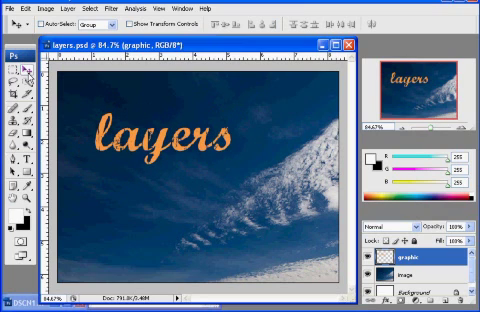
mouse_move(133, 138)
left_mouse_down()
mouse_move(128, 165)
mouse_move(143, 156)
left_mouse_up()
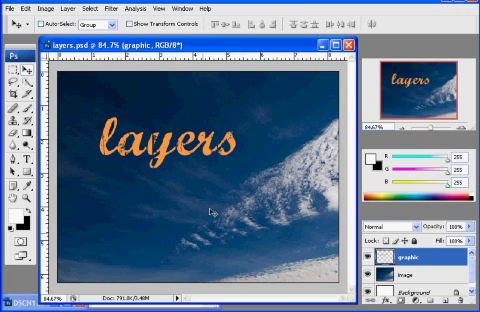
key("ctrl+Tab")
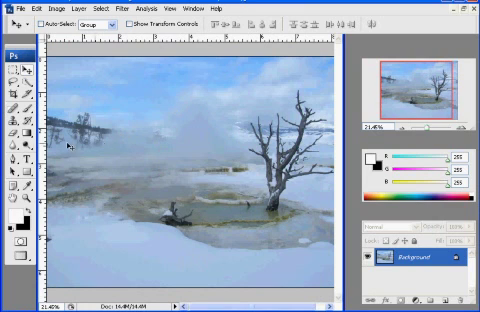
Type 'Layers' at 72 pt near the photo's upper left and select the text
left_click(27, 160)
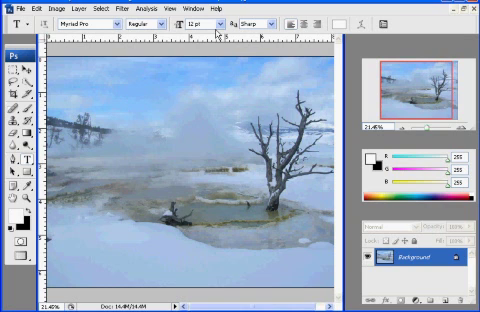
left_click(221, 24)
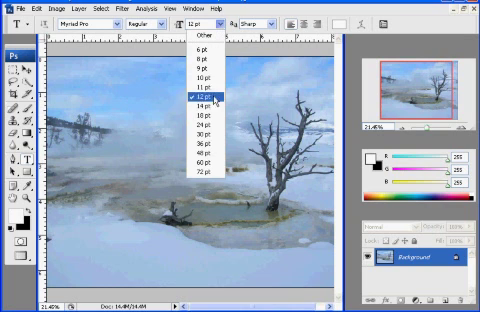
left_click(204, 171)
left_click(103, 118)
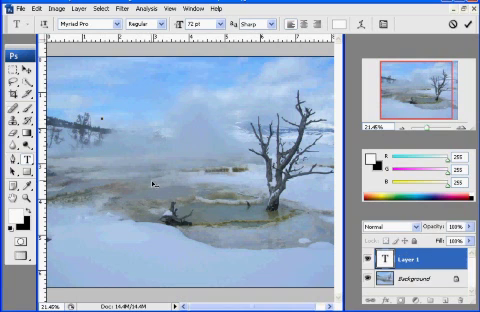
type("Lay")
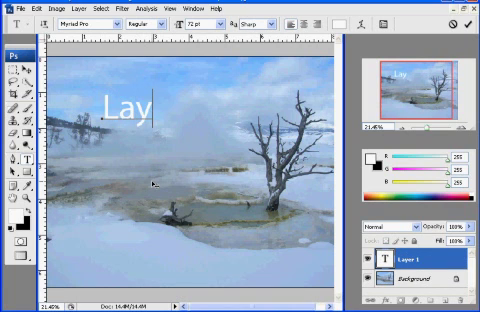
type("ers")
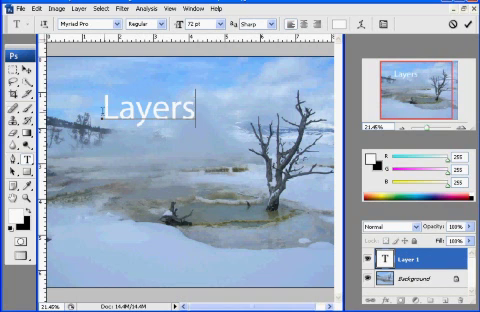
key("ctrl+a")
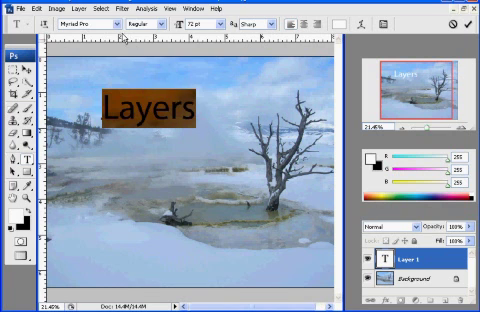
Try Porky's, settle on the Ravie font for the 'Layers' text, and commit it
left_click(118, 24)
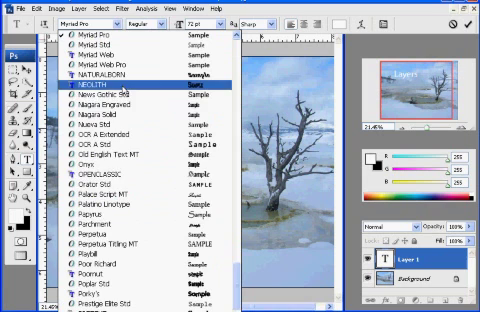
left_click(100, 294)
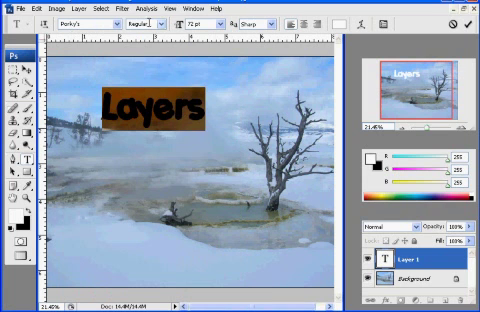
left_click(116, 23)
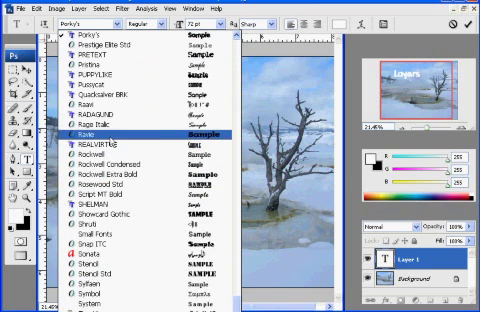
left_click(90, 134)
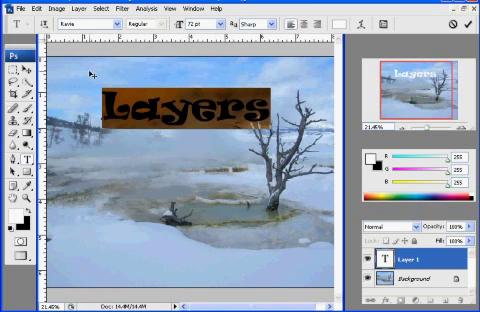
left_click(14, 69)
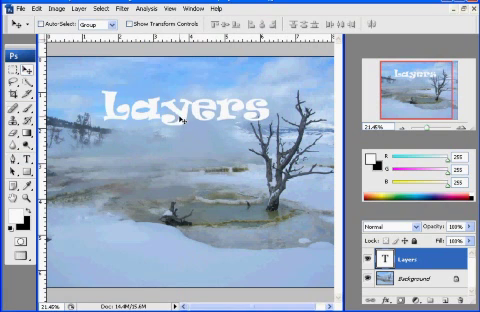
Drag the white Ravie 'Layers' text into the upper left, beside the tree
mouse_move(172, 118)
left_mouse_down()
mouse_move(143, 100)
mouse_move(152, 108)
left_mouse_up()
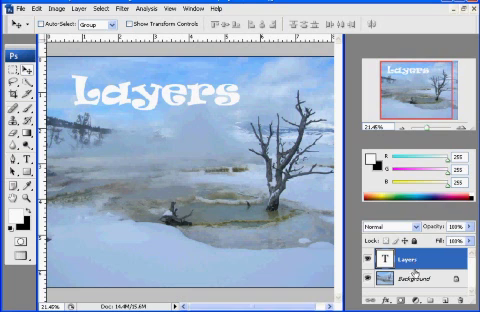
left_click_drag(157, 102, 148, 100)
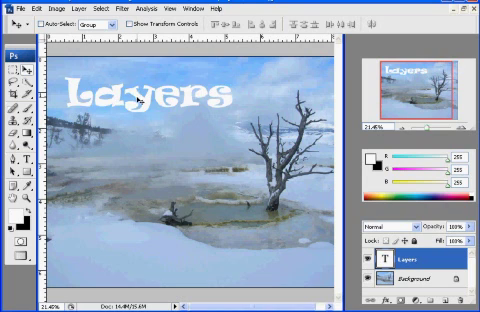
mouse_move(138, 96)
left_mouse_down()
mouse_move(152, 113)
mouse_move(143, 96)
left_mouse_up()
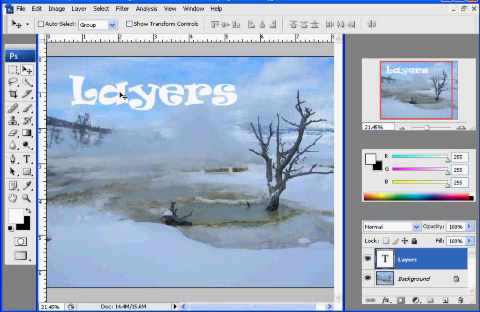
left_click_drag(122, 95, 130, 110)
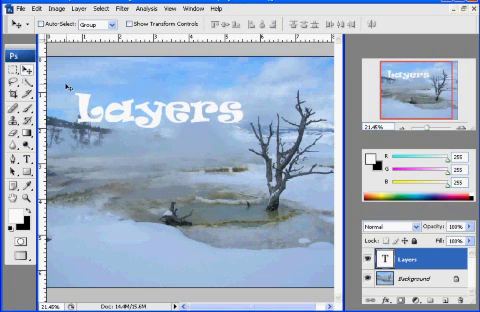
Rasterize the 'Layers' type layer, then nudge the rasterized text slightly right
left_click(86, 9)
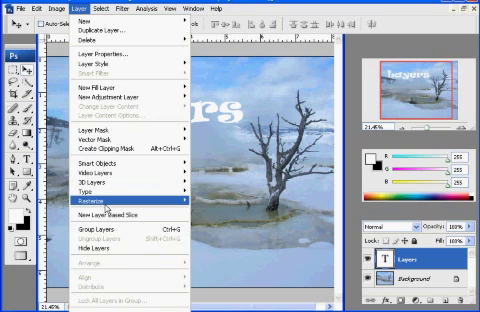
mouse_move(96, 200)
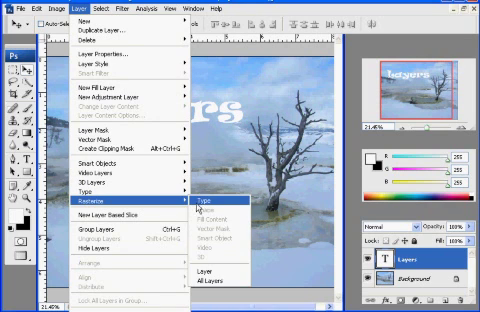
left_click(204, 200)
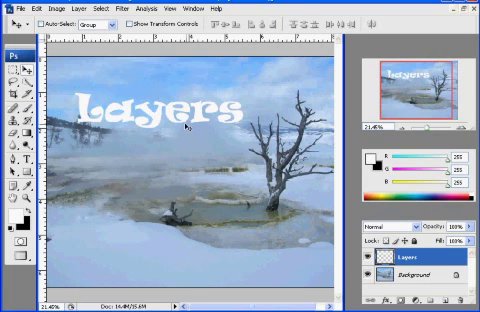
mouse_move(171, 120)
left_mouse_down()
mouse_move(192, 116)
mouse_move(152, 95)
left_mouse_up()
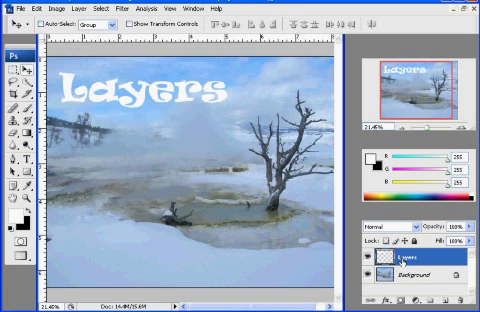
left_click_drag(137, 100, 150, 100)
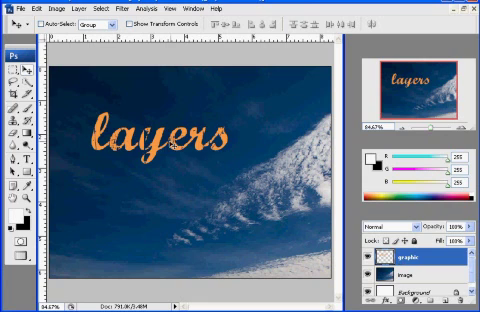
Move the orange 'layers' text higher and left, then go to the motel sign photo
mouse_move(150, 120)
left_mouse_down()
mouse_move(130, 90)
mouse_move(135, 100)
left_mouse_up()
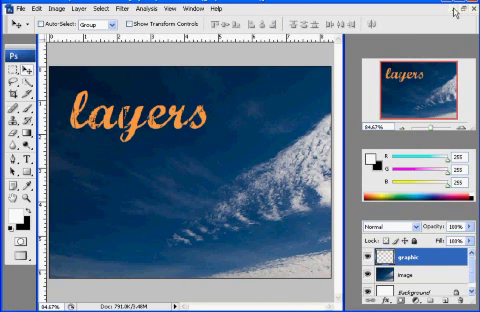
key("ctrl+Tab")
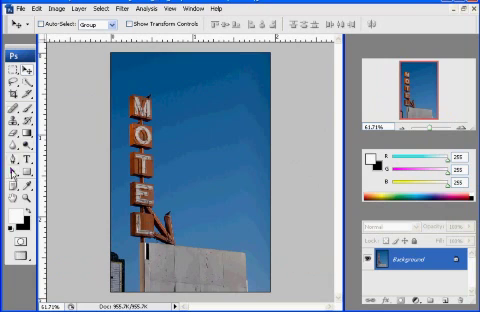
Add a white 'Hello' text layer and drag it across the motel sign
key("t")
left_click(185, 127)
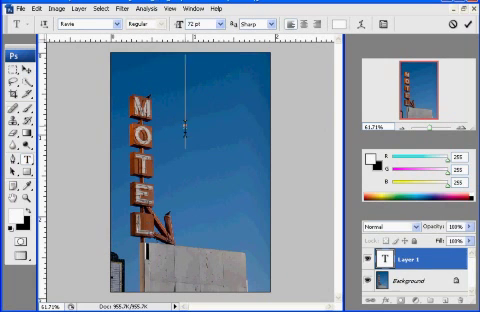
type("Ho")
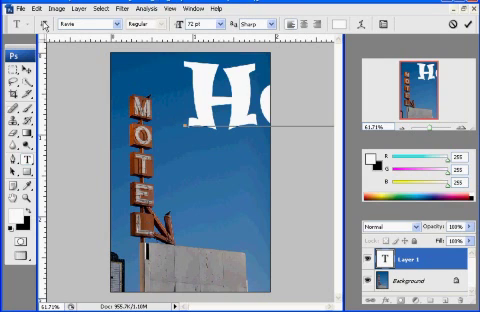
key("ctrl+Return")
key("v")
left_click_drag(247, 90, 205, 132)
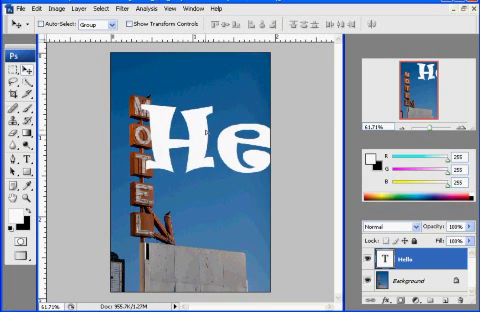
Rasterize the 'Hello' type layer on the motel sign photo
left_click(78, 8)
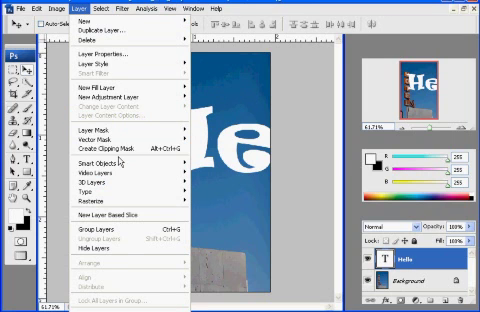
mouse_move(95, 201)
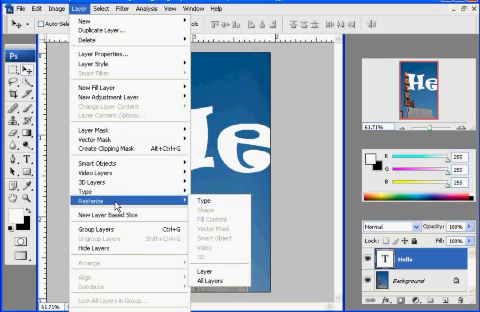
left_click(205, 201)
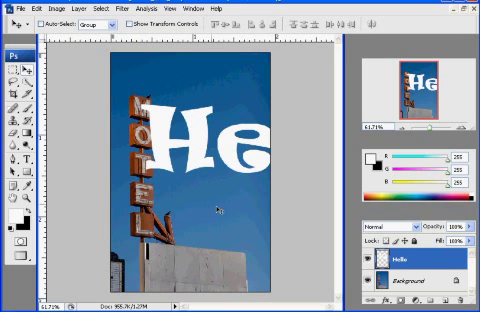